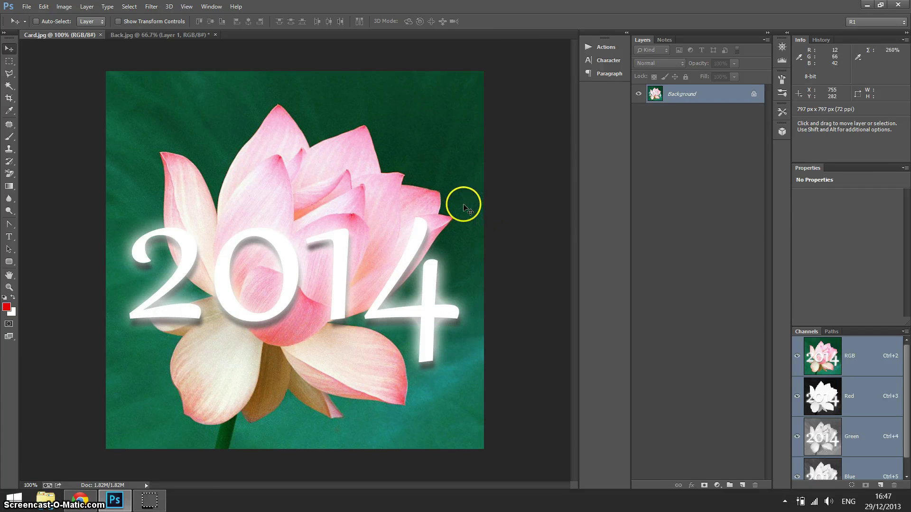
- Delete the empty text layer, Layer 1, from Back.jpg and return to Card.jpg
{"action": "left_click", "coordinate": [155, 36]}
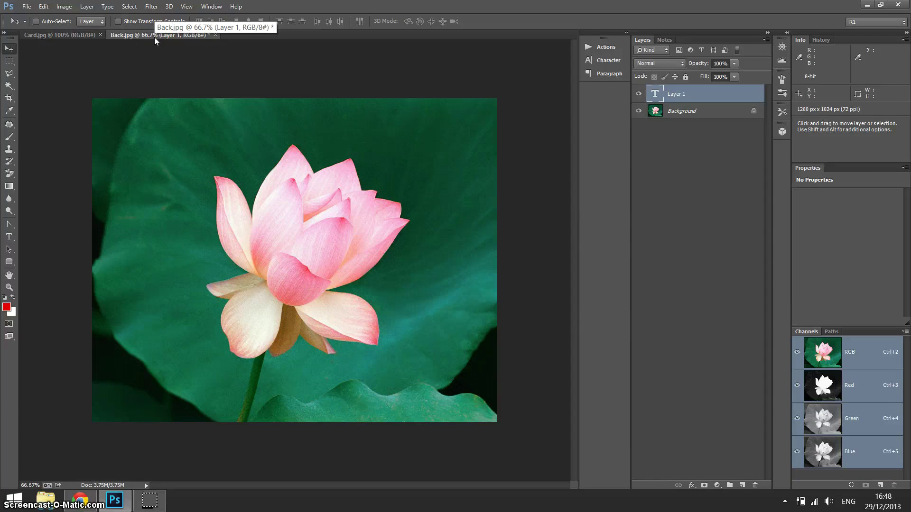
{"action": "left_click_drag", "start_coordinate": [691, 93], "coordinate": [754, 485]}
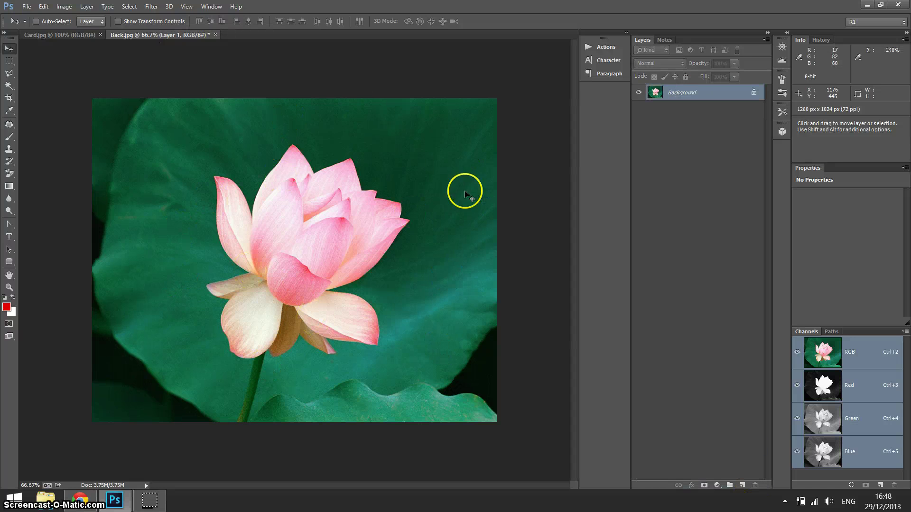
{"action": "left_click", "coordinate": [78, 35]}
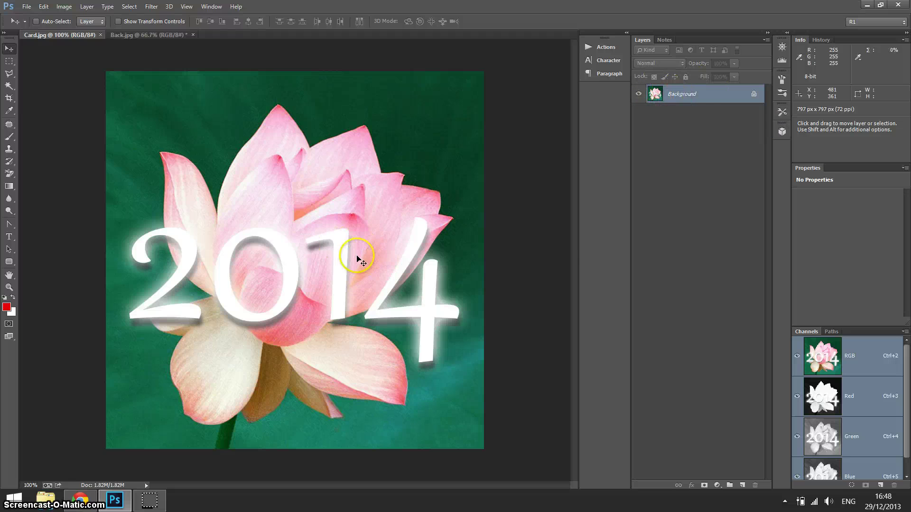
- Copy the entire Back.jpg image and paste it into Card.jpg as a new layer
{"action": "left_click", "coordinate": [148, 34]}
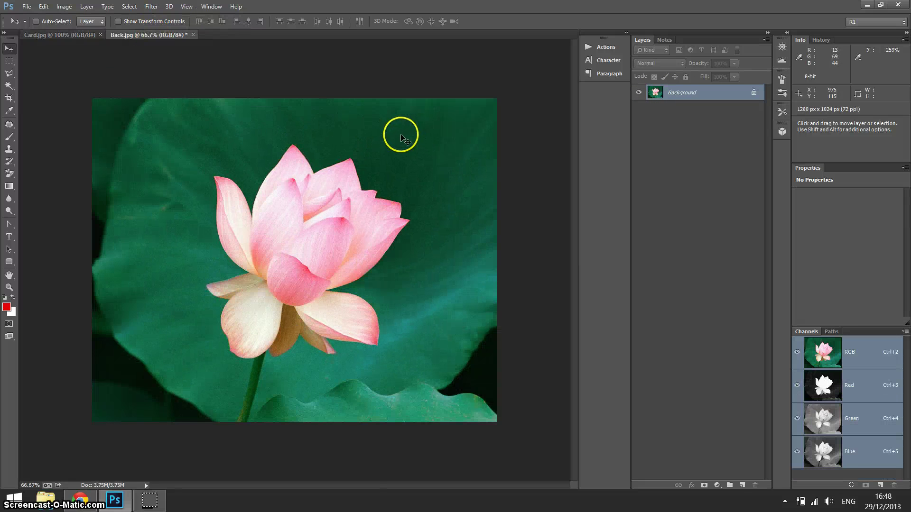
{"action": "key", "text": "ctrl+a"}
{"action": "key", "text": "ctrl+w"}
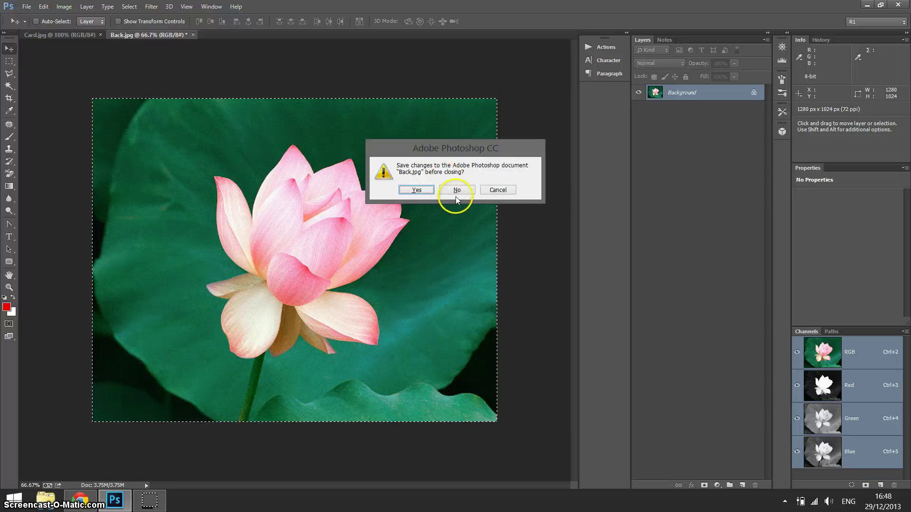
{"action": "left_click", "coordinate": [496, 190]}
{"action": "left_click", "coordinate": [69, 35]}
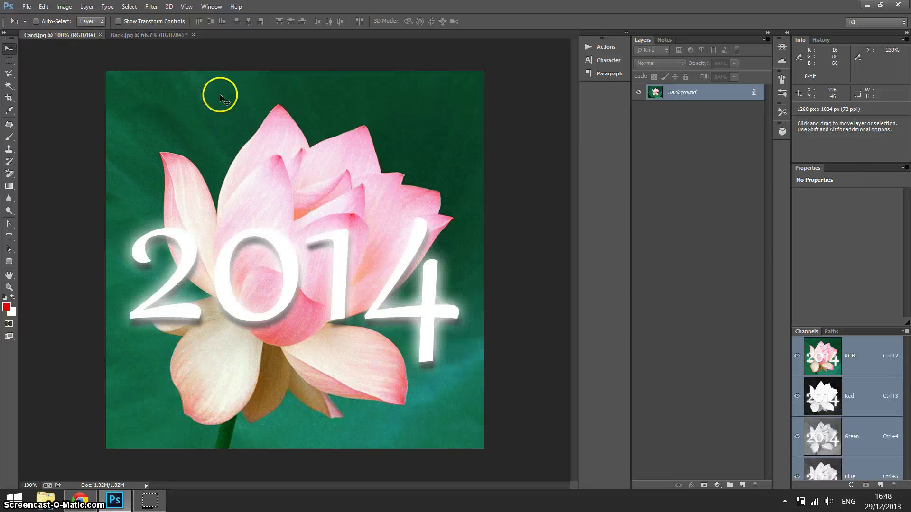
{"action": "key", "text": "ctrl+v"}
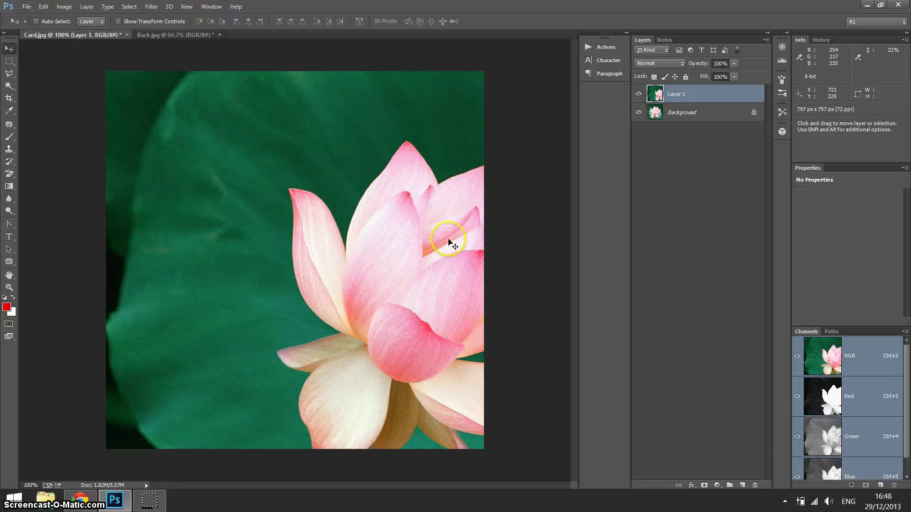
- Move the pasted layer roughly over the card's lotus and set its opacity to 45%
{"action": "left_click_drag", "start_coordinate": [449, 242], "coordinate": [373, 255]}
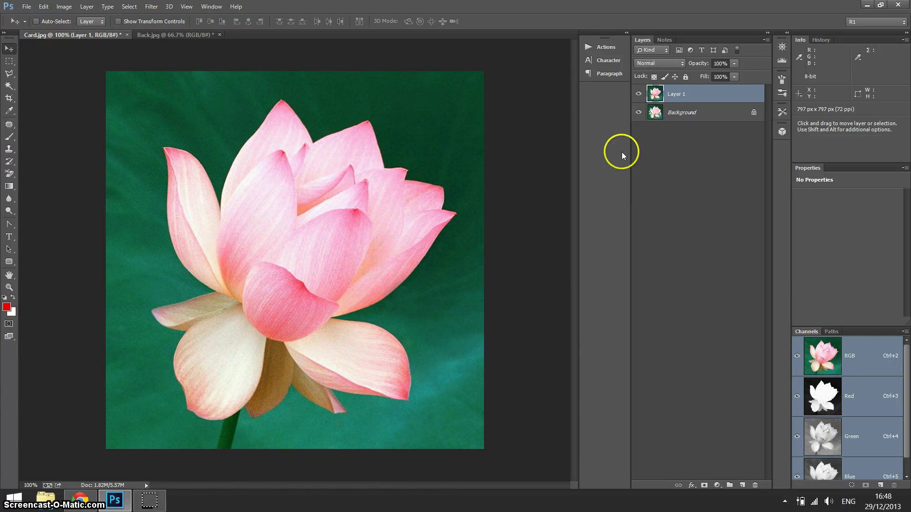
{"action": "left_click", "coordinate": [733, 65]}
{"action": "left_click_drag", "start_coordinate": [714, 74], "coordinate": [708, 75]}
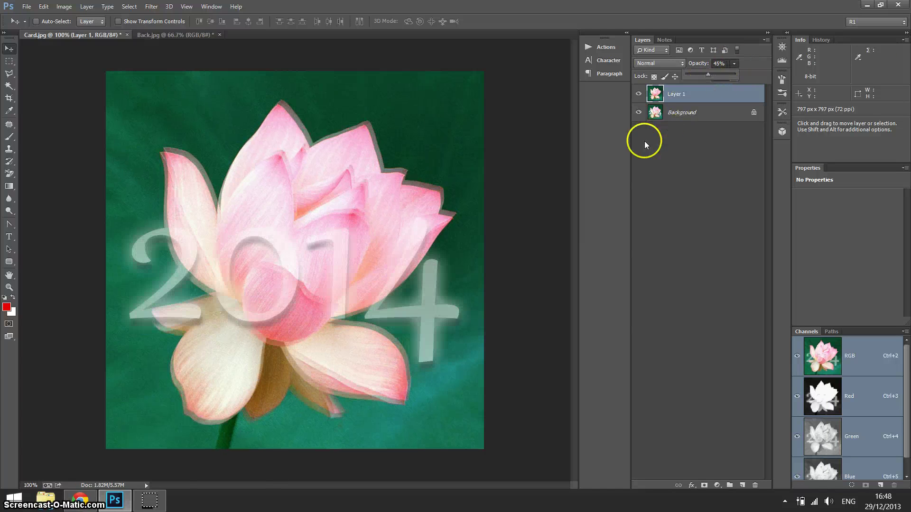
- Nudge the semi-transparent pasted layer until its petal edges coincide with the lotus on the Background layer
{"action": "left_click_drag", "start_coordinate": [380, 238], "coordinate": [378, 241]}
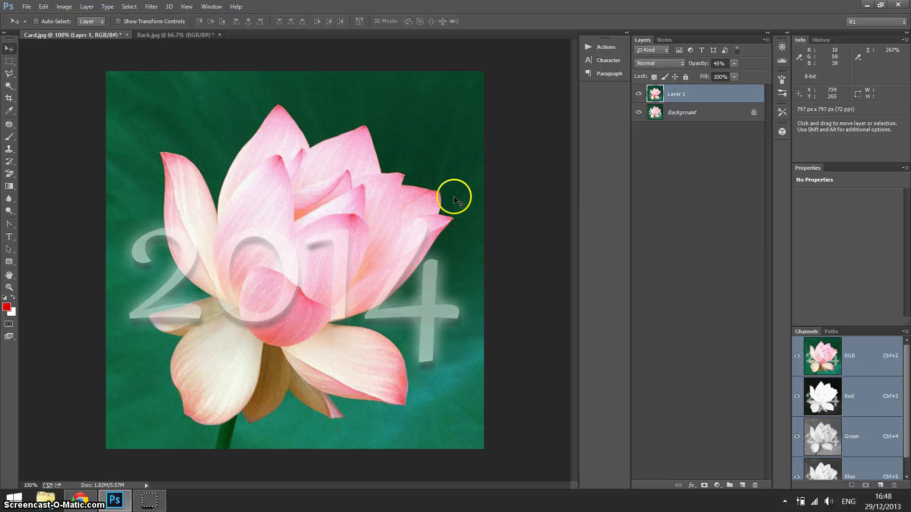
{"action": "mouse_move", "coordinate": [454, 197]}
{"action": "left_mouse_down"}
{"action": "mouse_move", "coordinate": [453, 188]}
{"action": "mouse_move", "coordinate": [446, 195]}
{"action": "left_mouse_up"}
{"action": "mouse_move", "coordinate": [202, 102]}
{"action": "left_mouse_down"}
{"action": "mouse_move", "coordinate": [265, 115]}
{"action": "mouse_move", "coordinate": [187, 96]}
{"action": "mouse_move", "coordinate": [214, 109]}
{"action": "left_mouse_up"}
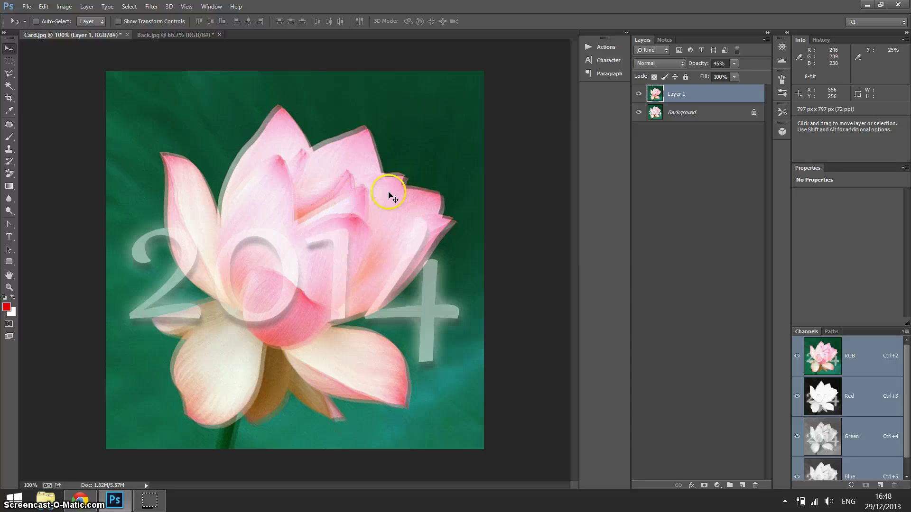
{"action": "mouse_move", "coordinate": [446, 133]}
{"action": "left_mouse_down"}
{"action": "mouse_move", "coordinate": [443, 120]}
{"action": "mouse_move", "coordinate": [451, 139]}
{"action": "left_mouse_up"}
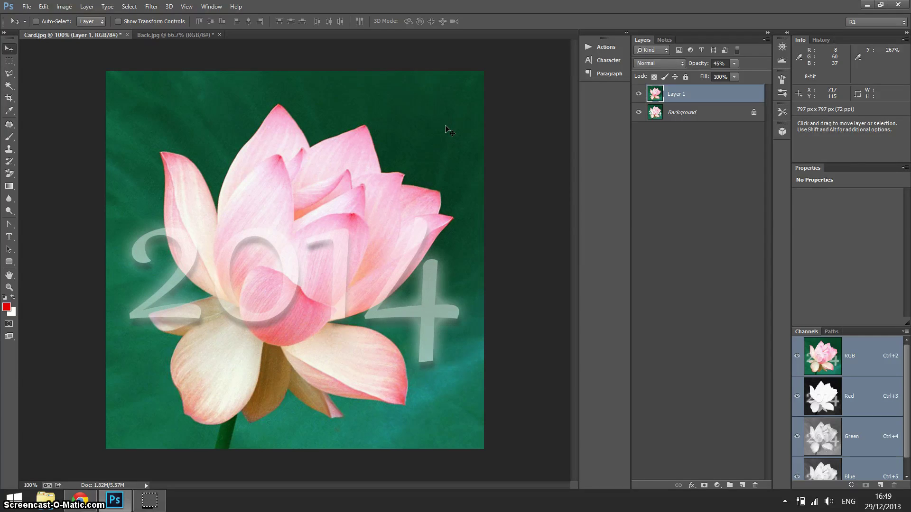
- Offset the pasted layer sideways from the background lotus and set its opacity to 50%
{"action": "left_click_drag", "start_coordinate": [434, 124], "coordinate": [397, 126]}
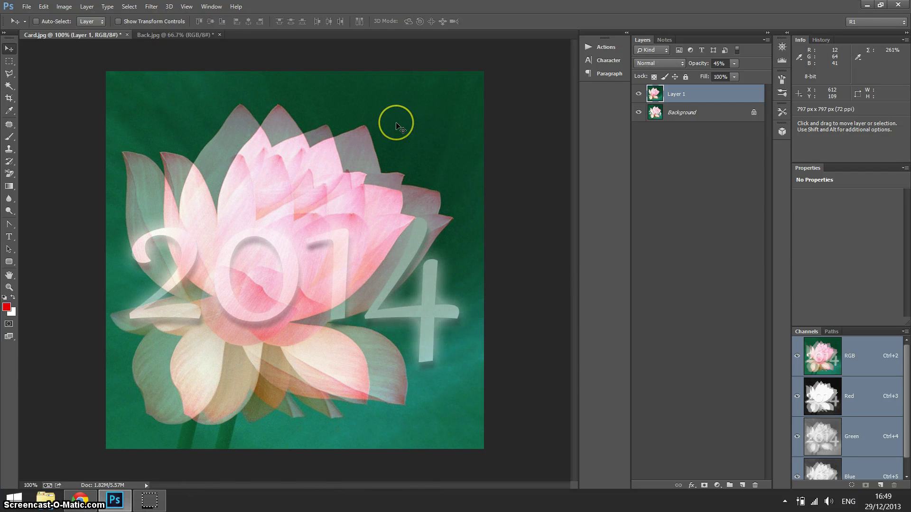
{"action": "key", "text": "0"}
{"action": "left_click", "coordinate": [734, 65]}
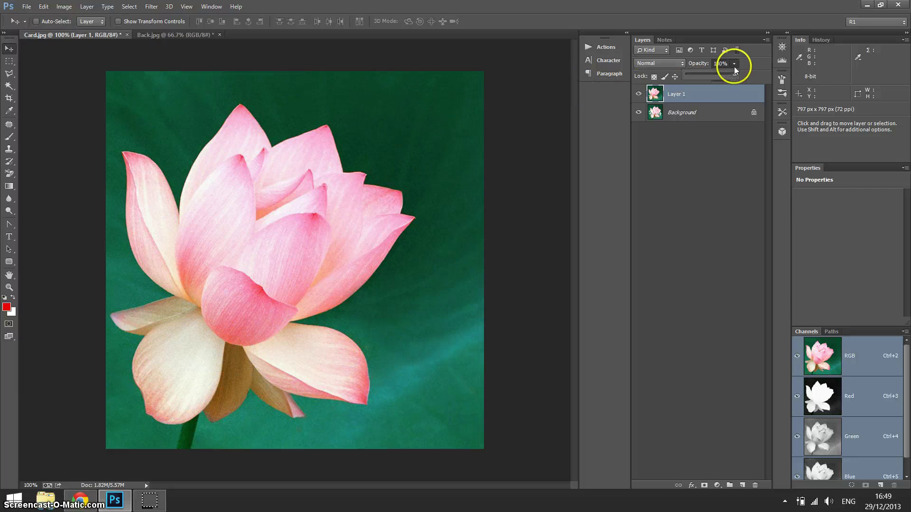
{"action": "left_click", "coordinate": [708, 87]}
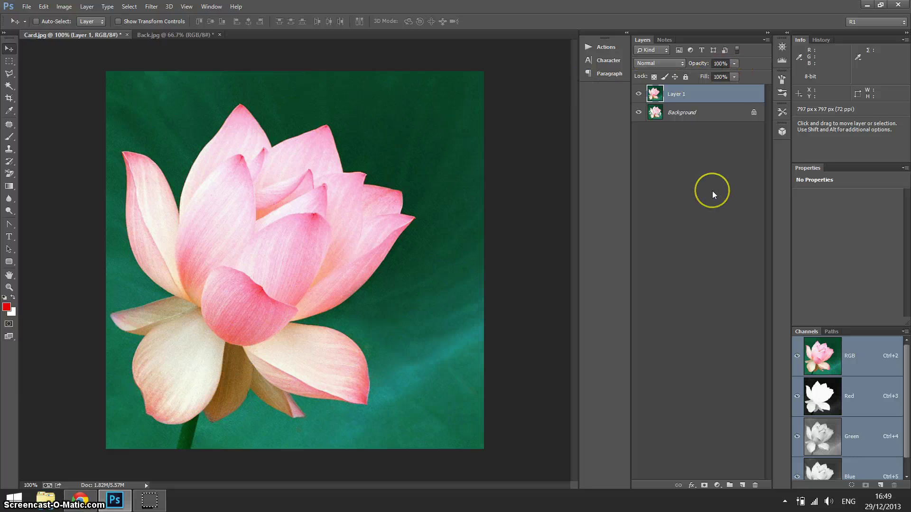
{"action": "key", "text": "5"}
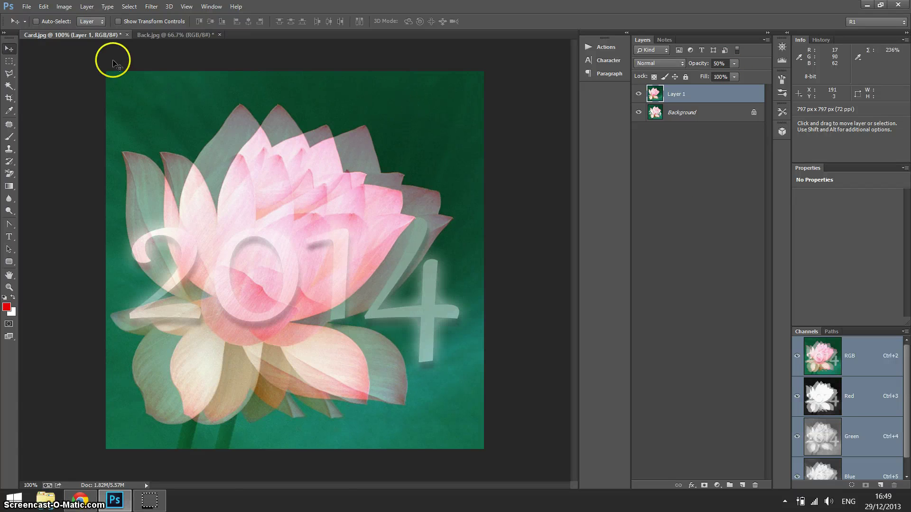
{"action": "left_click", "coordinate": [6, 51]}
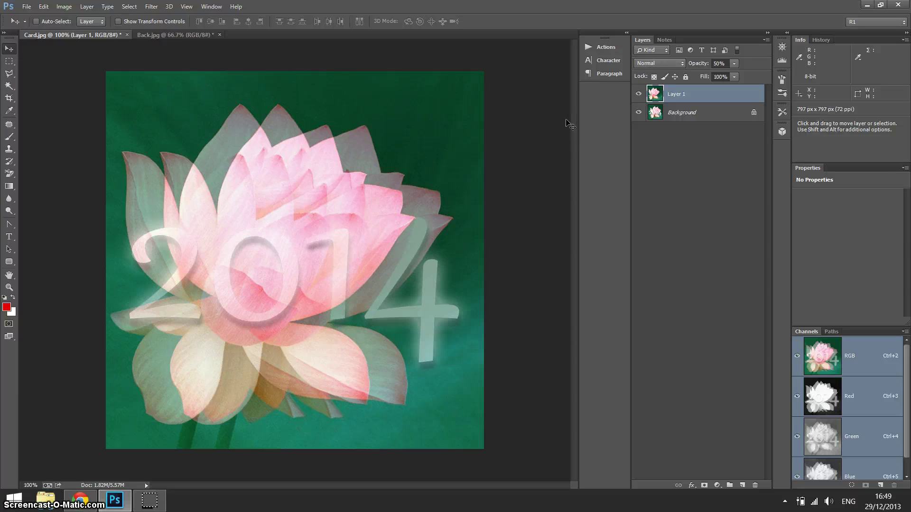
- Invert the colours of the 50% opaque layer and align it with the background so the matching areas cancel to grey
{"action": "key", "text": "ctrl+i"}
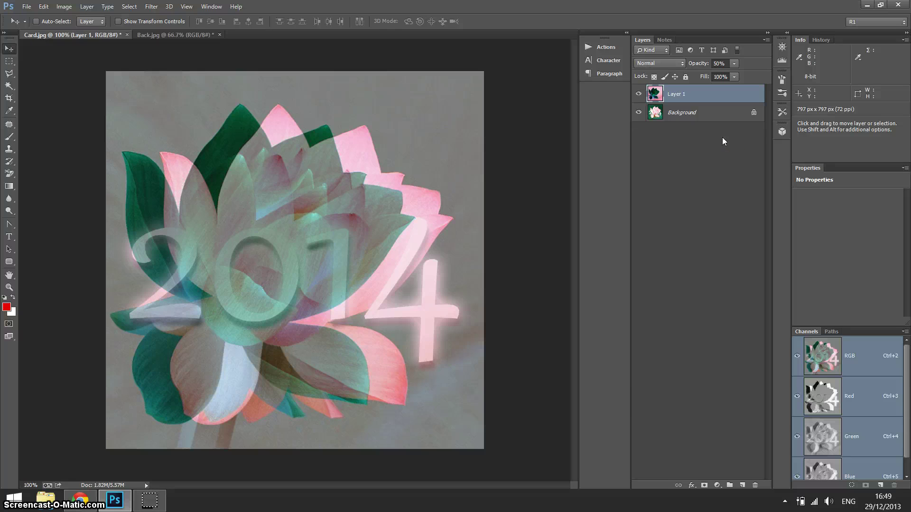
{"action": "key", "text": "ctrl+i"}
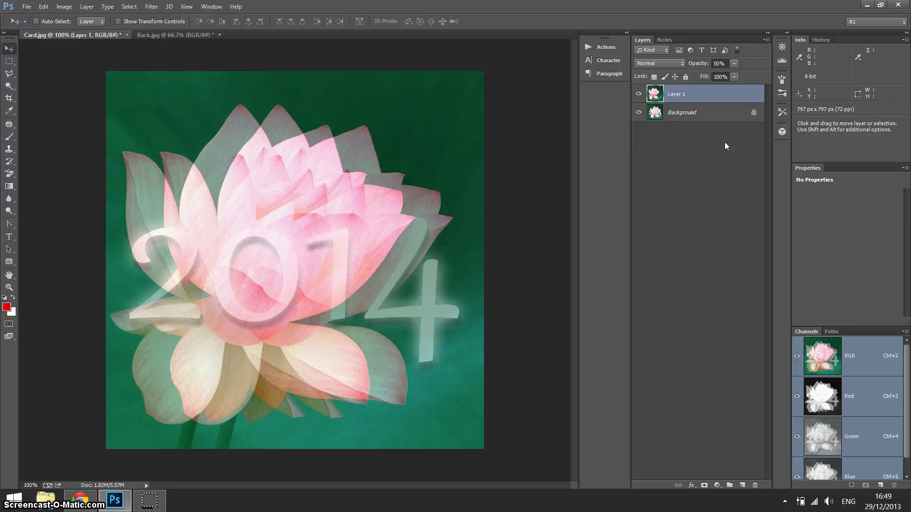
{"action": "key", "text": "ctrl+i"}
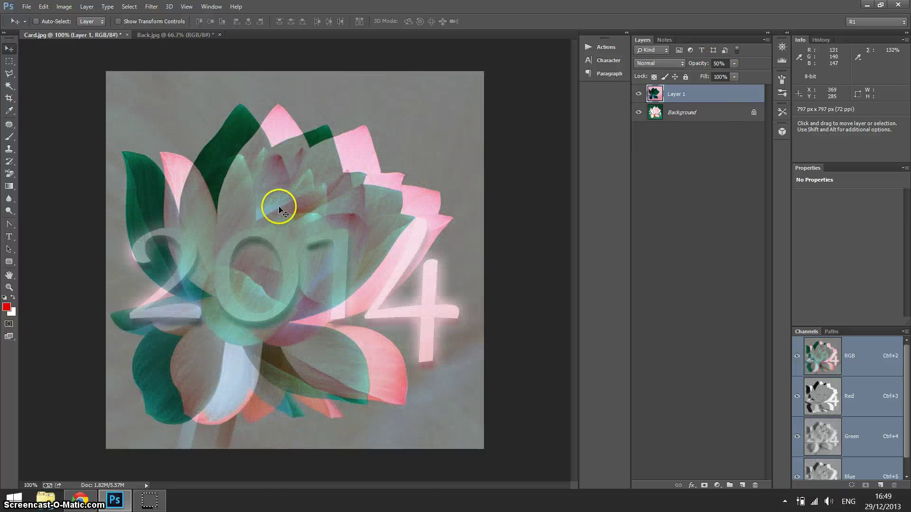
{"action": "left_click_drag", "start_coordinate": [280, 206], "coordinate": [312, 204]}
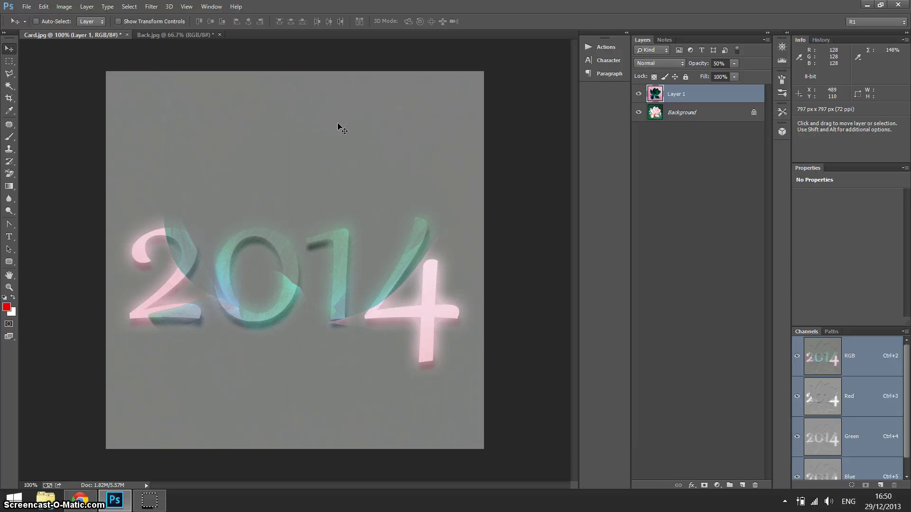
- Restore Layer 1 to 100% opacity and its original colours, and toggle its visibility to compare its alignment with the Background layer
{"action": "key", "text": "0"}
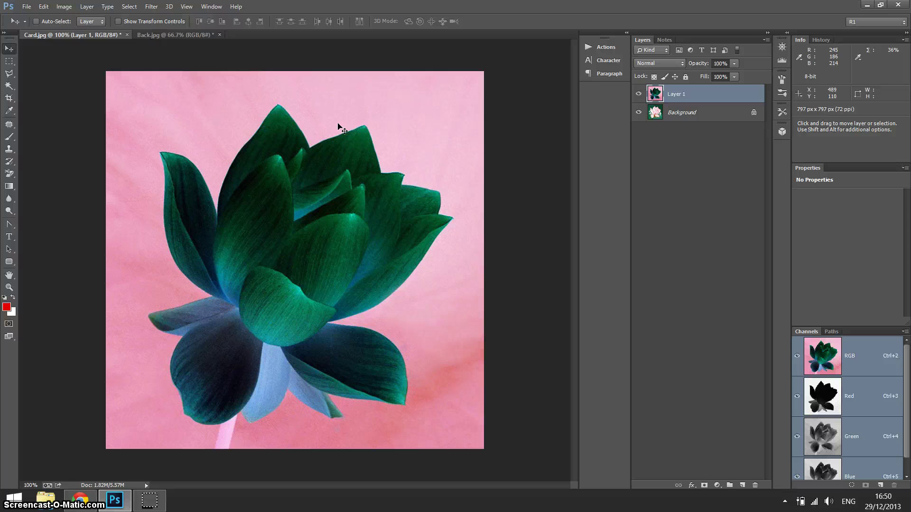
{"action": "key", "text": "ctrl+i"}
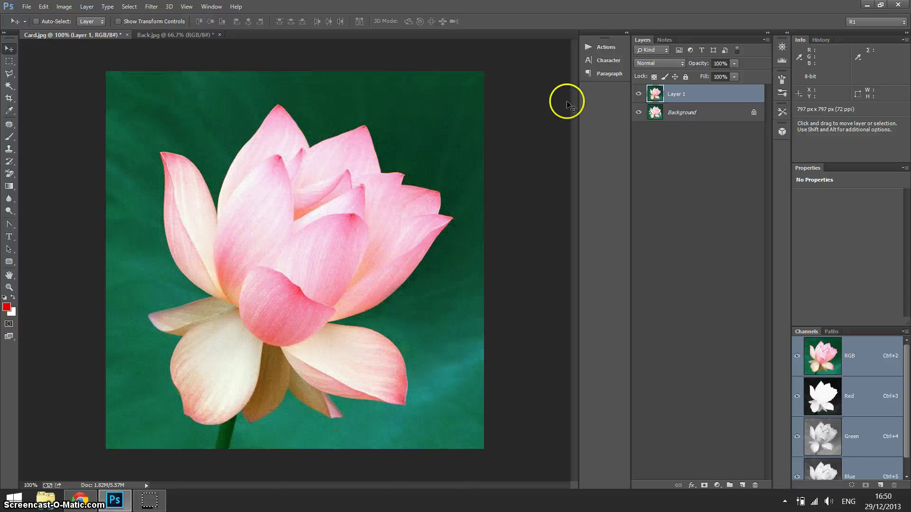
{"action": "left_click", "coordinate": [640, 95]}
{"action": "left_click", "coordinate": [640, 95]}
{"action": "left_click", "coordinate": [640, 95]}
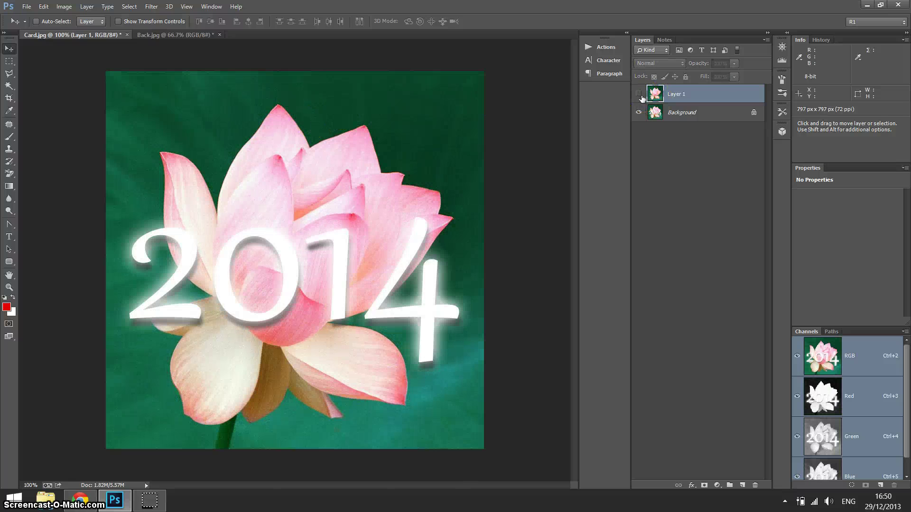
{"action": "left_click", "coordinate": [639, 95]}
{"action": "left_click", "coordinate": [639, 95]}
{"action": "left_click", "coordinate": [639, 95]}
{"action": "left_click", "coordinate": [640, 95]}
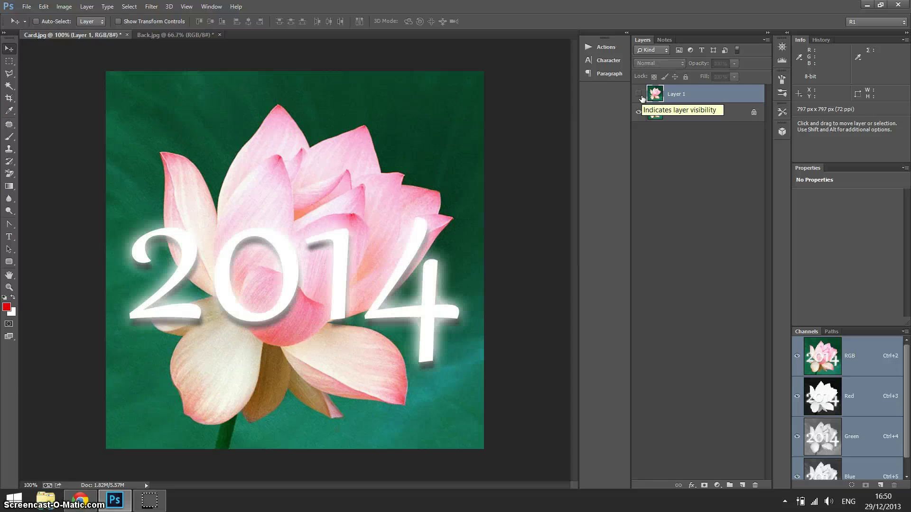
{"action": "left_click", "coordinate": [640, 95]}
{"action": "left_click", "coordinate": [640, 95]}
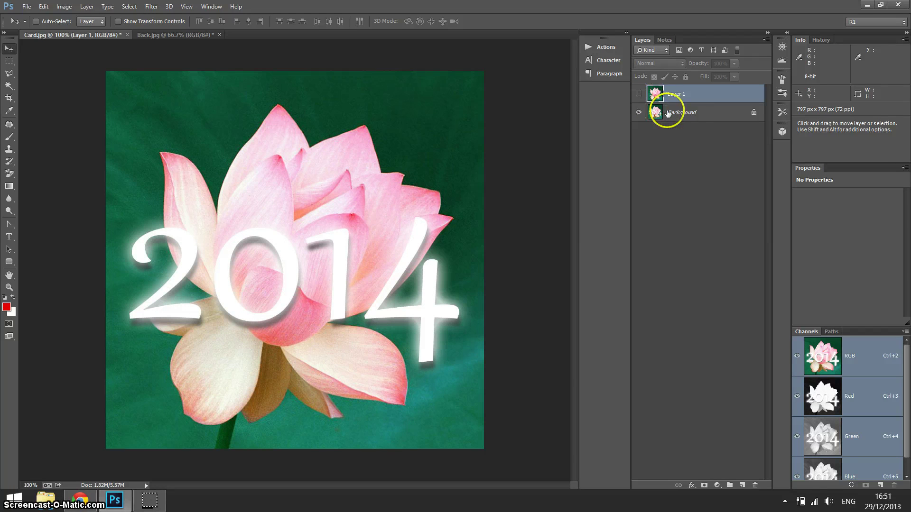
- Delete Layer 1 from Card.jpg and resize the image to 600 × 600 pixels
{"action": "left_click_drag", "start_coordinate": [696, 94], "coordinate": [754, 485]}
{"action": "left_click", "coordinate": [64, 6]}
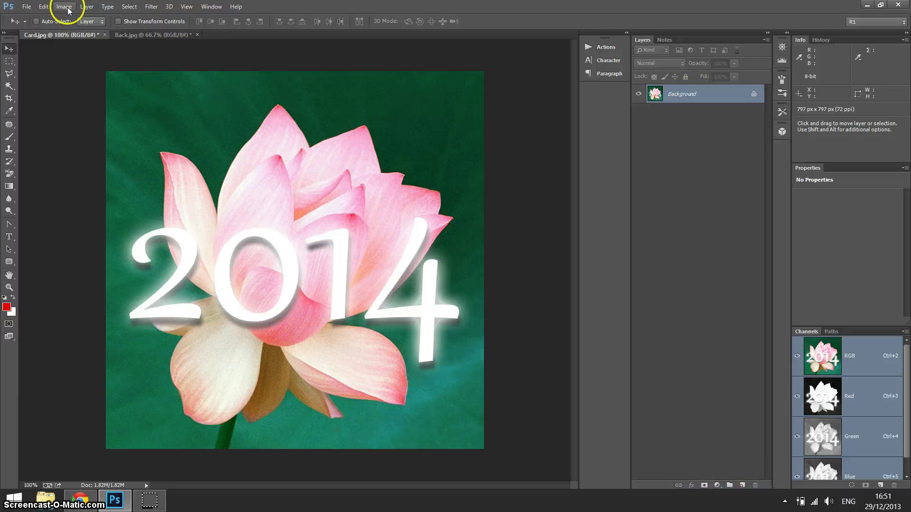
{"action": "left_click", "coordinate": [85, 90]}
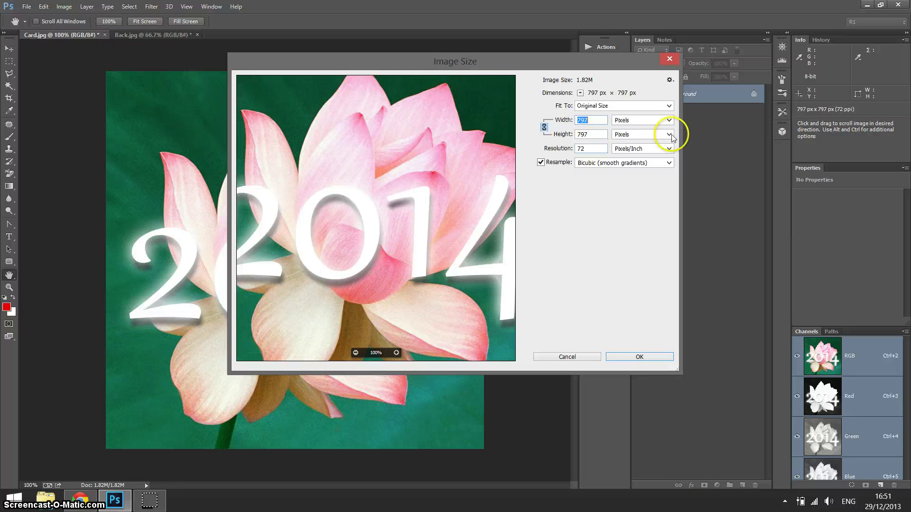
{"action": "type", "text": "600"}
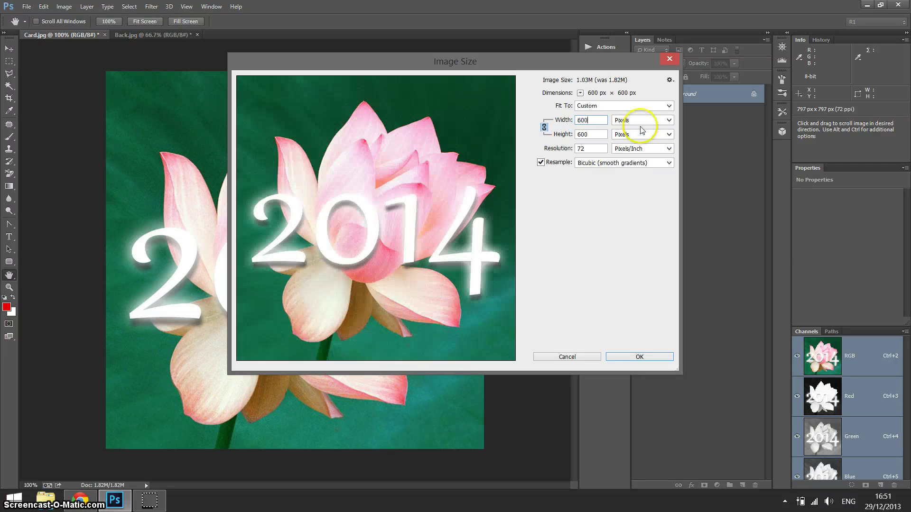
{"action": "key", "text": "Return"}
- Paste the copied lotus image into Card.jpg and convert the new layer to a Smart Object
{"action": "key", "text": "ctrl+v"}
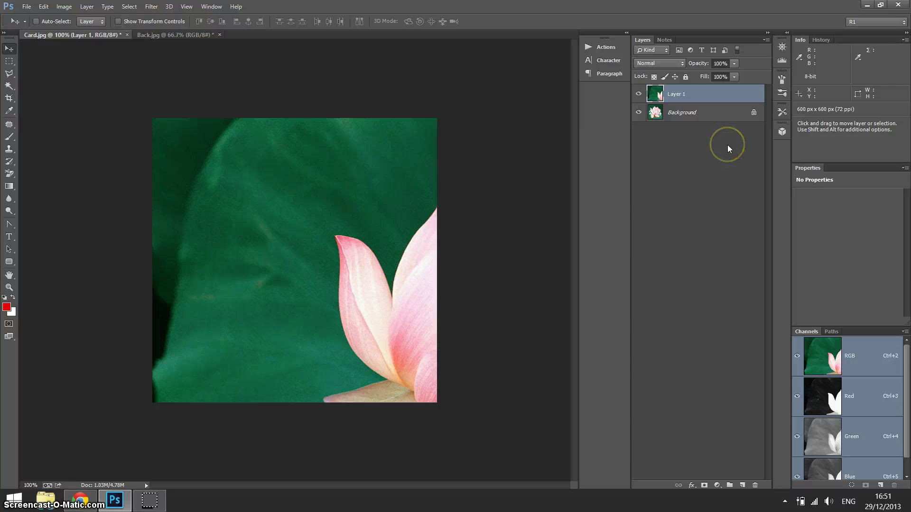
{"action": "right_click", "coordinate": [696, 94]}
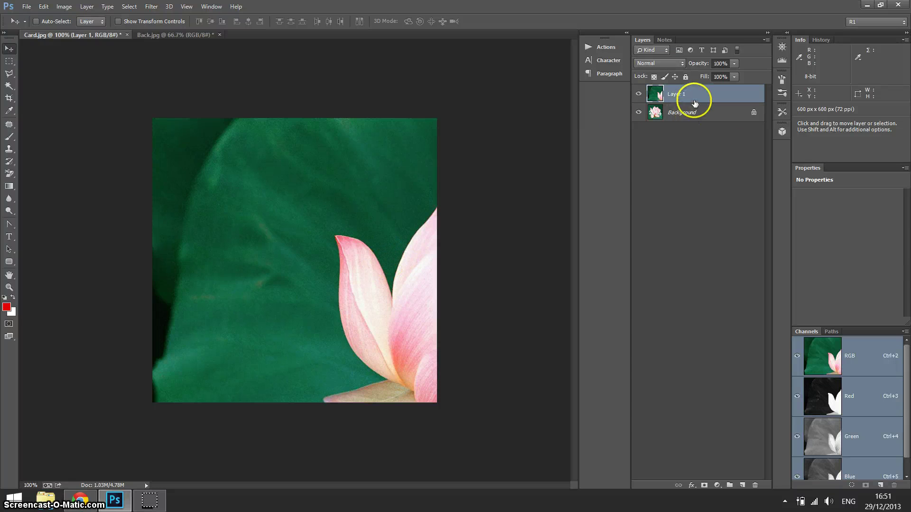
{"action": "left_click", "coordinate": [506, 146]}
- Edit the Smart Object's contents: set its layer to 50% opacity, invert the colours, then save and close it
{"action": "double_click", "coordinate": [657, 96]}
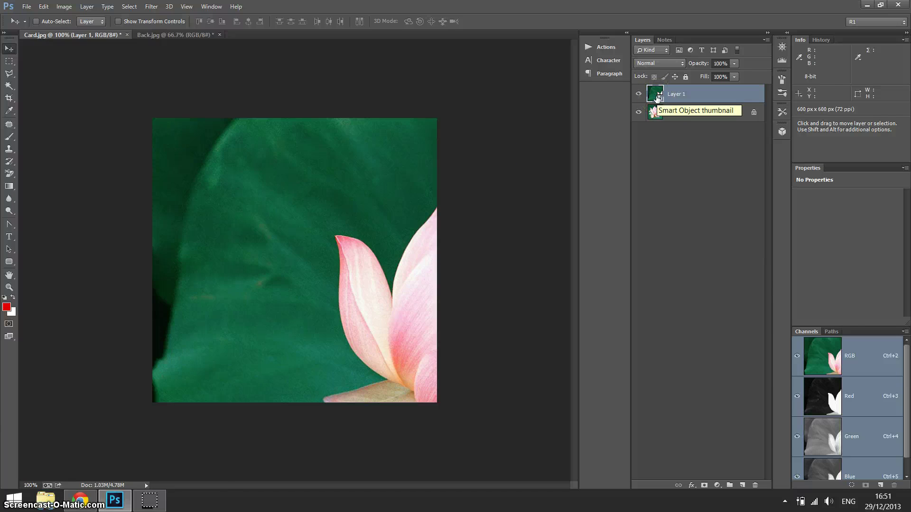
{"action": "key", "text": "5"}
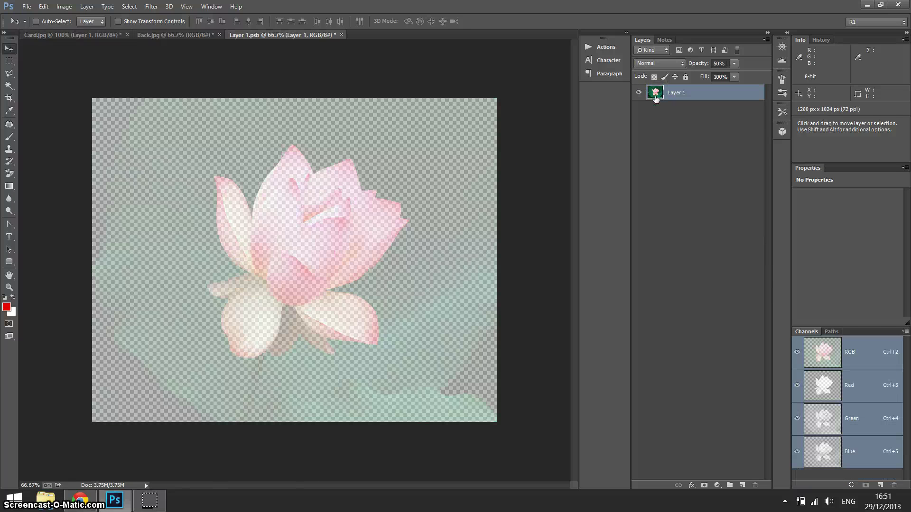
{"action": "key", "text": "ctrl+i"}
{"action": "left_click", "coordinate": [657, 100]}
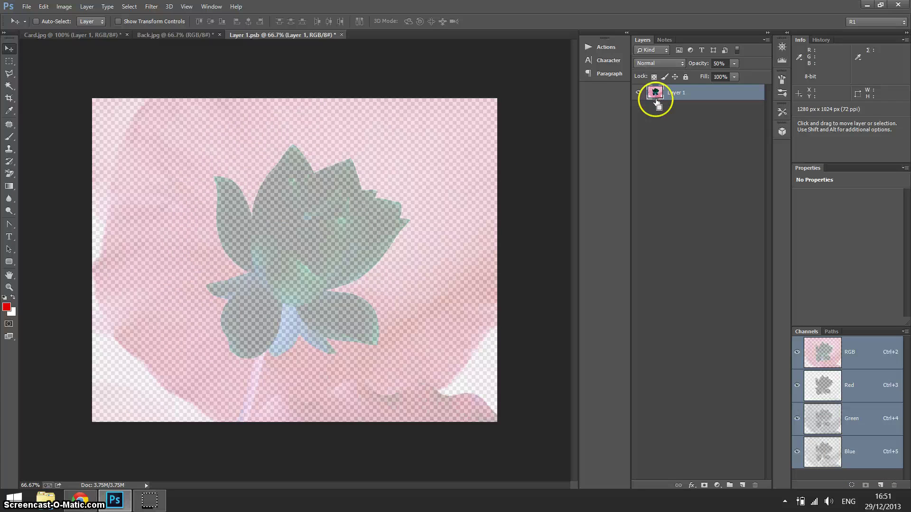
{"action": "key", "text": "ctrl+s"}
{"action": "key", "text": "ctrl+w"}
- Scale Layer 1 about its centre to about 75.5% and move it so its lotus overlaps the Background's flower
{"action": "left_click_drag", "start_coordinate": [415, 284], "coordinate": [252, 200]}
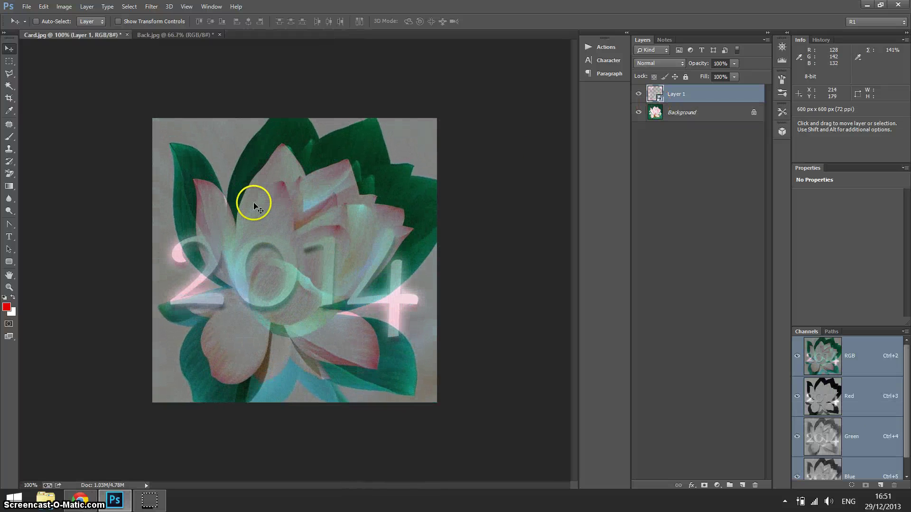
{"action": "key", "text": "ctrl+t"}
{"action": "key", "text": "ctrl+minus"}
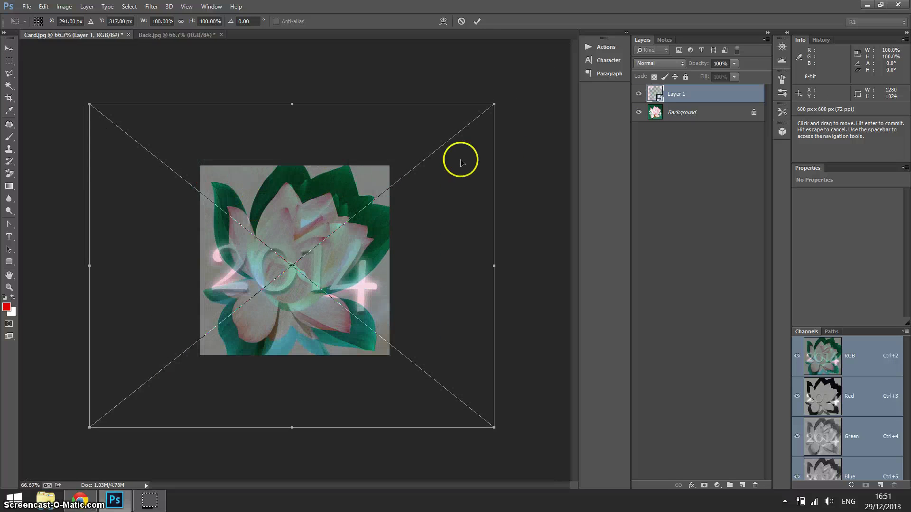
{"action": "left_click_drag", "start_coordinate": [494, 103], "coordinate": [445, 141]}
{"action": "key", "text": "ctrl+plus"}
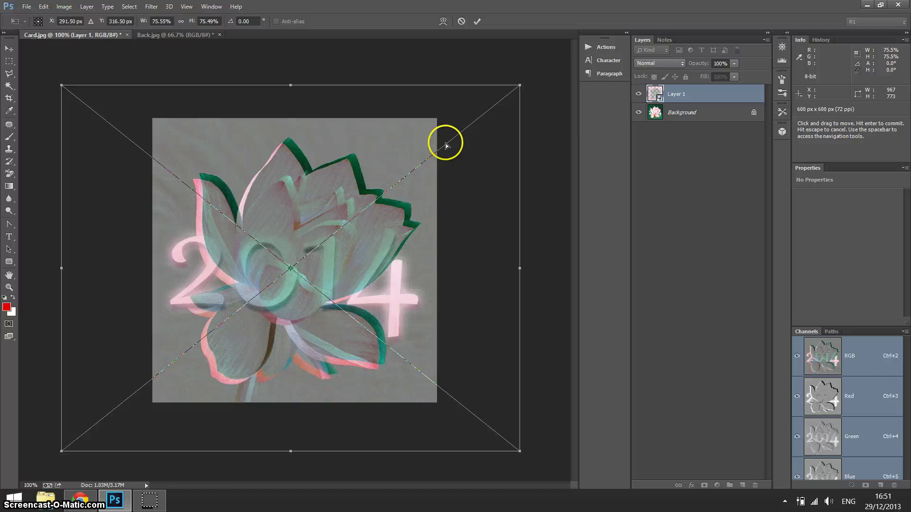
{"action": "key", "text": "ctrl+plus"}
{"action": "left_click_drag", "start_coordinate": [362, 158], "coordinate": [350, 169]}
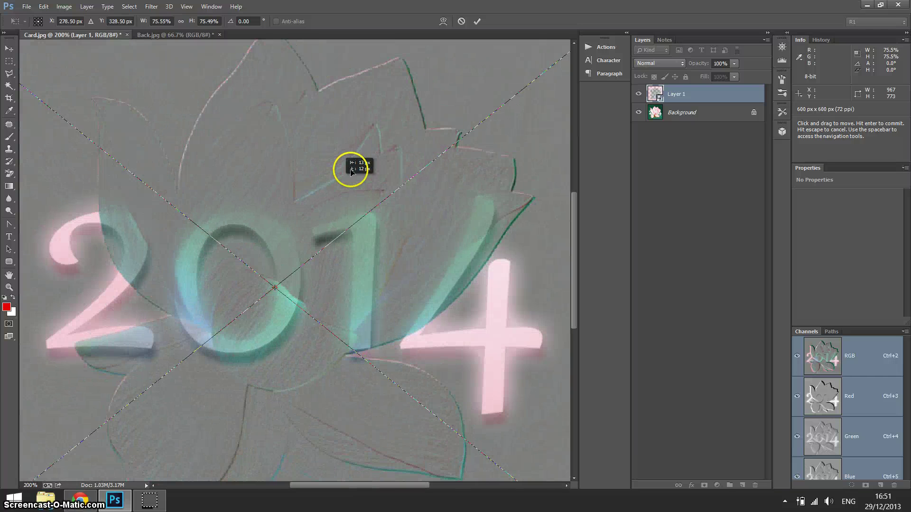
- Fine-tune Layer 1's scale to about 75.3% and shift it slightly sideways
{"action": "key", "text": "ctrl+minus"}
{"action": "key", "text": "ctrl+minus"}
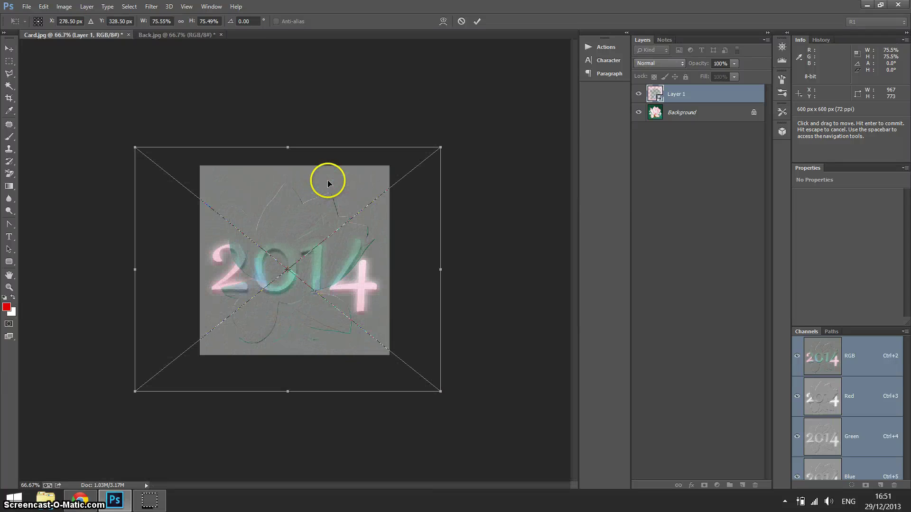
{"action": "left_click_drag", "start_coordinate": [440, 391], "coordinate": [437, 385]}
{"action": "key", "text": "Right"}
{"action": "key", "text": "Right"}
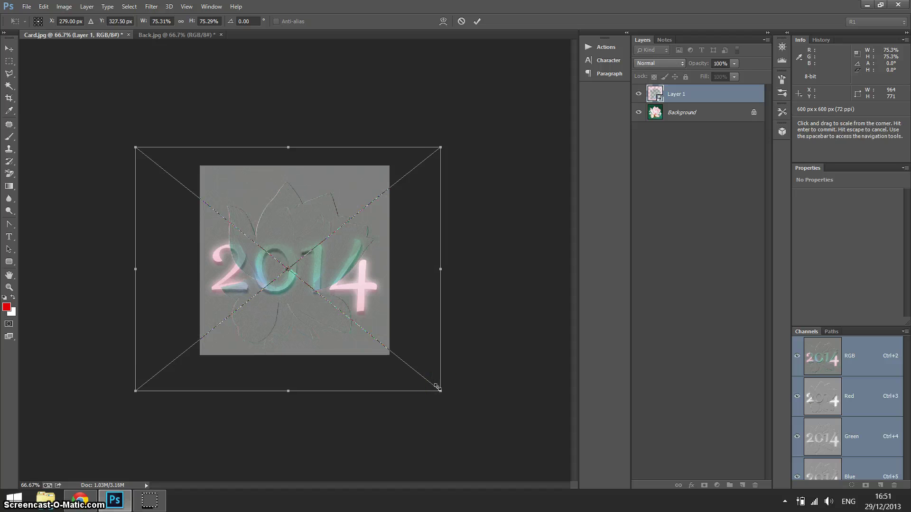
- Nudge Layer 1 pixel by pixel until its petal outlines cancel out against the Background, and commit the transform
{"action": "key", "text": "ctrl+1"}
{"action": "key", "text": "Left"}
{"action": "key", "text": "Left"}
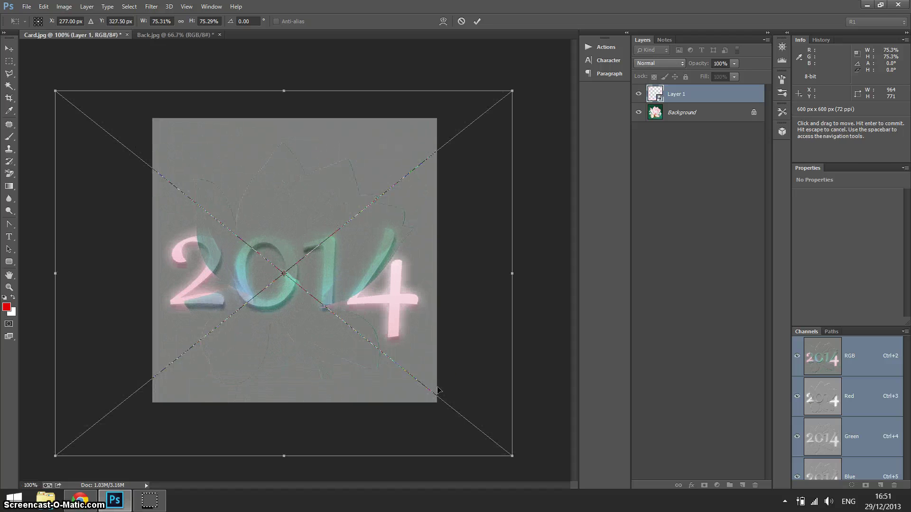
{"action": "key", "text": "Right"}
{"action": "key", "text": "Down"}
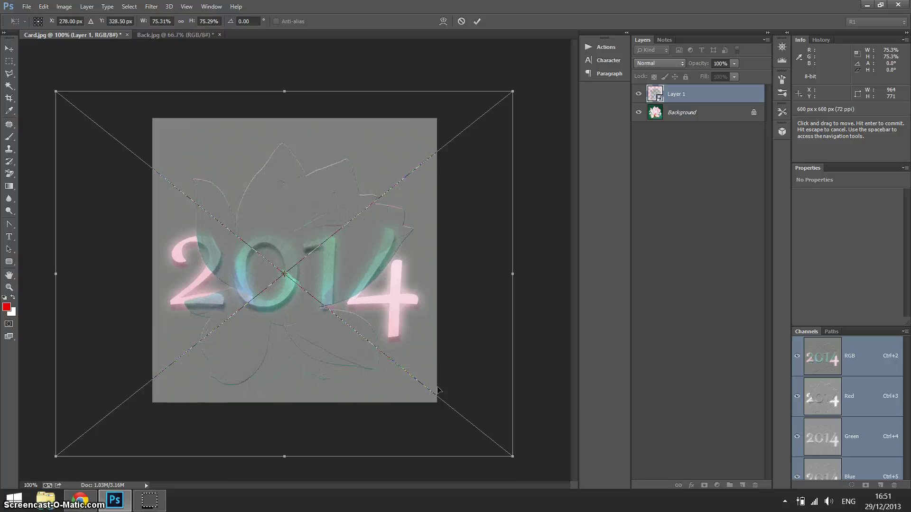
{"action": "key", "text": "Up"}
{"action": "key", "text": "Return"}
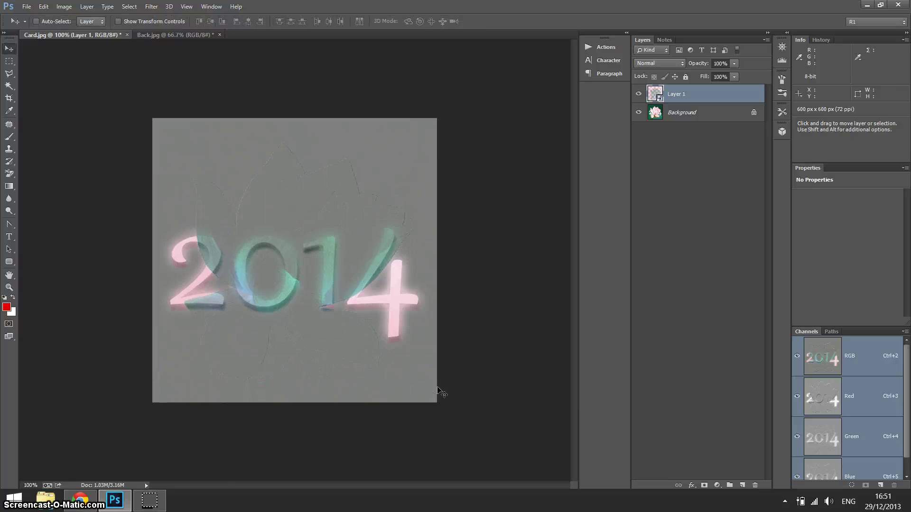
- Edit Layer 1's Smart Object contents: restore 100% opacity, invert back to the original colours, then save and close it
{"action": "left_click", "coordinate": [490, 362]}
{"action": "left_click", "coordinate": [611, 60]}
{"action": "double_click", "coordinate": [654, 92]}
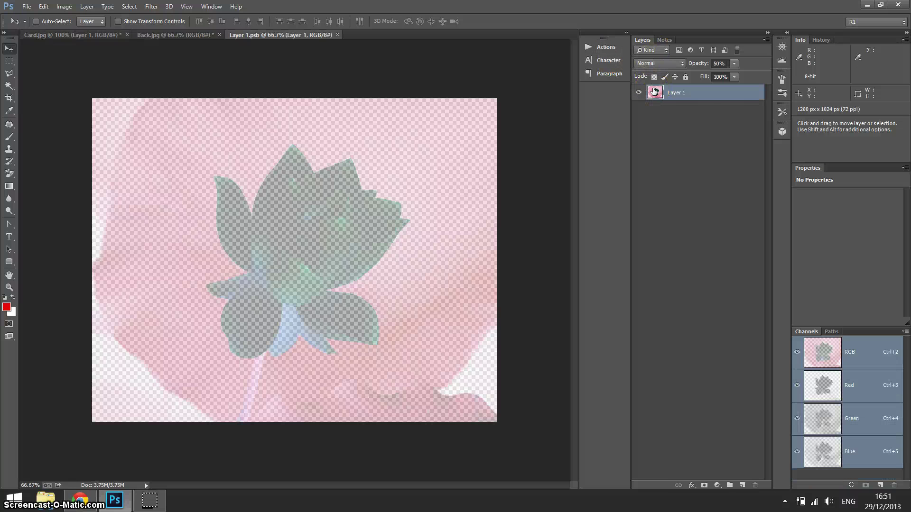
{"action": "key", "text": "0"}
{"action": "key", "text": "ctrl+i"}
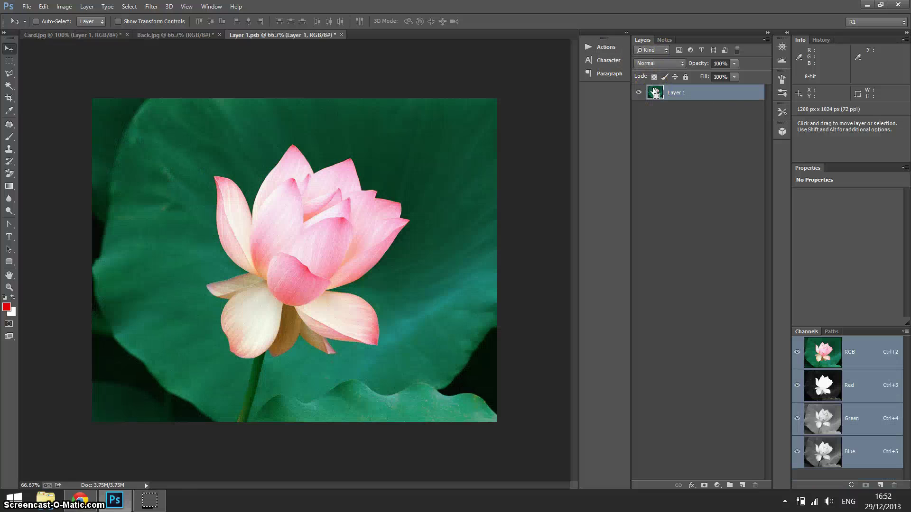
{"action": "key", "text": "ctrl+w"}
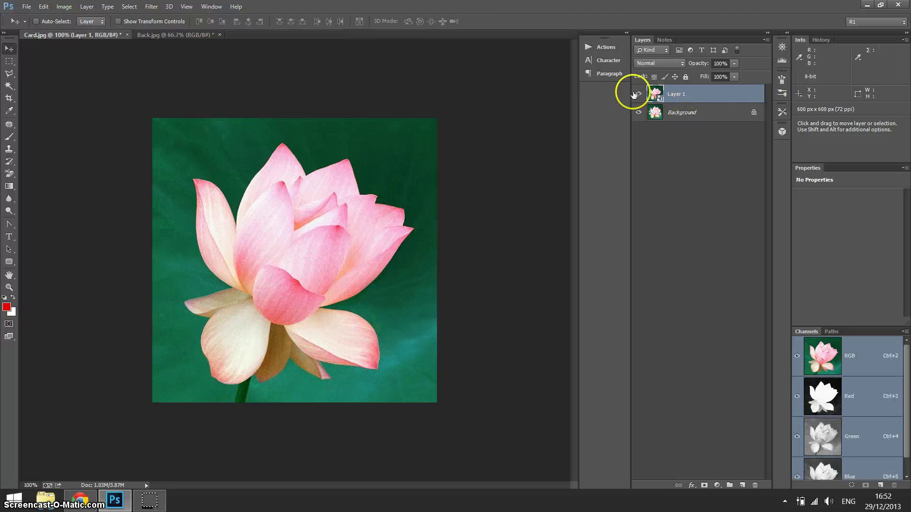
- Toggle Layer 1's visibility repeatedly to compare the resized lotus with the Background's 2014 card image
{"action": "left_click", "coordinate": [638, 94]}
{"action": "left_click", "coordinate": [638, 95]}
{"action": "left_click", "coordinate": [638, 95]}
{"action": "left_click", "coordinate": [638, 95]}
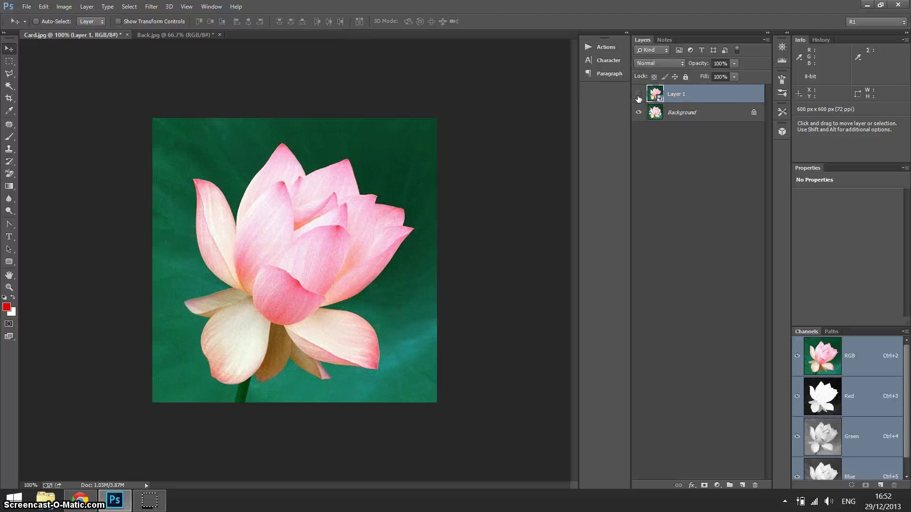
{"action": "left_click", "coordinate": [638, 95]}
{"action": "left_click", "coordinate": [638, 95]}
{"action": "left_click", "coordinate": [638, 95]}
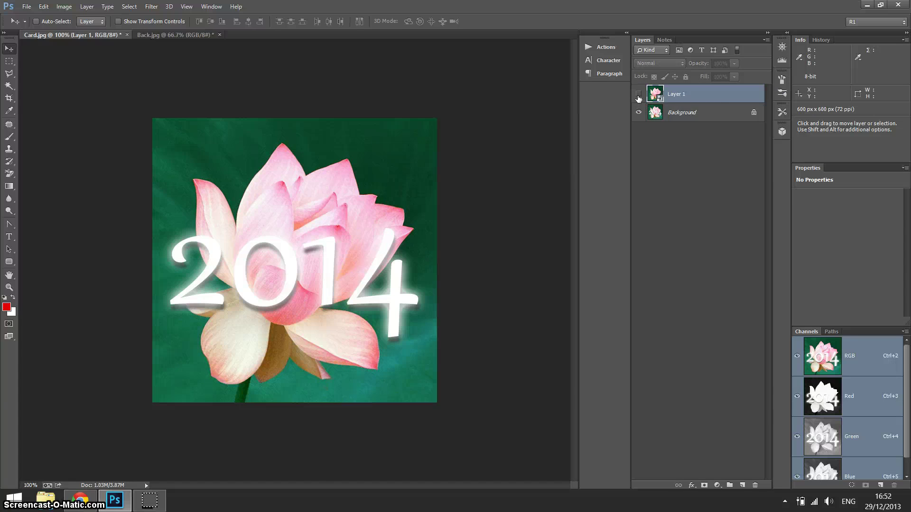